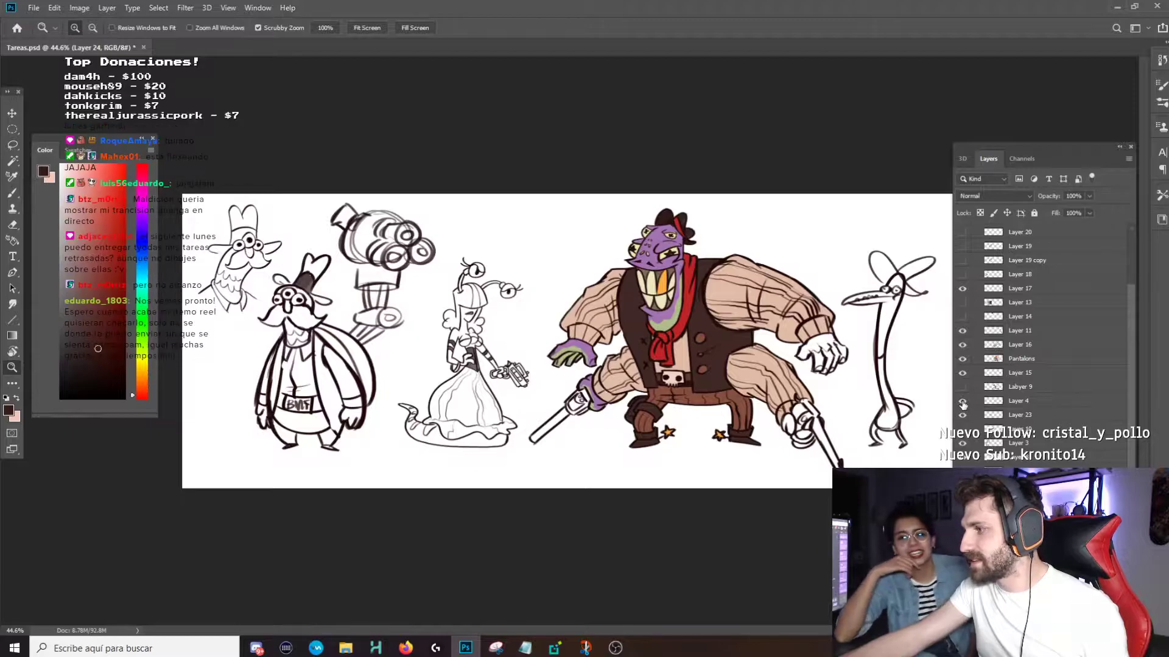
Hide the layers of the other characters, keeping only the moustached cowboy and his raised-arm sketch shown.
scroll(979, 367, up, 1)
drag(688, 348, 593, 329)
drag(602, 329, 565, 324)
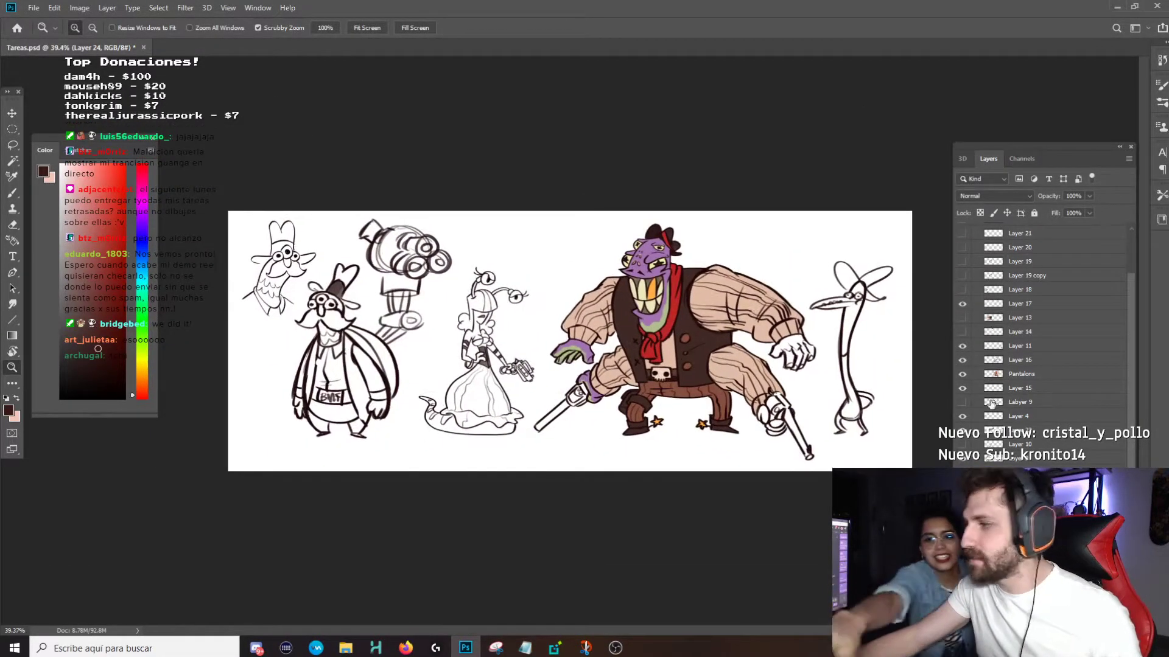
scroll(993, 402, down, 1)
drag(291, 340, 602, 370)
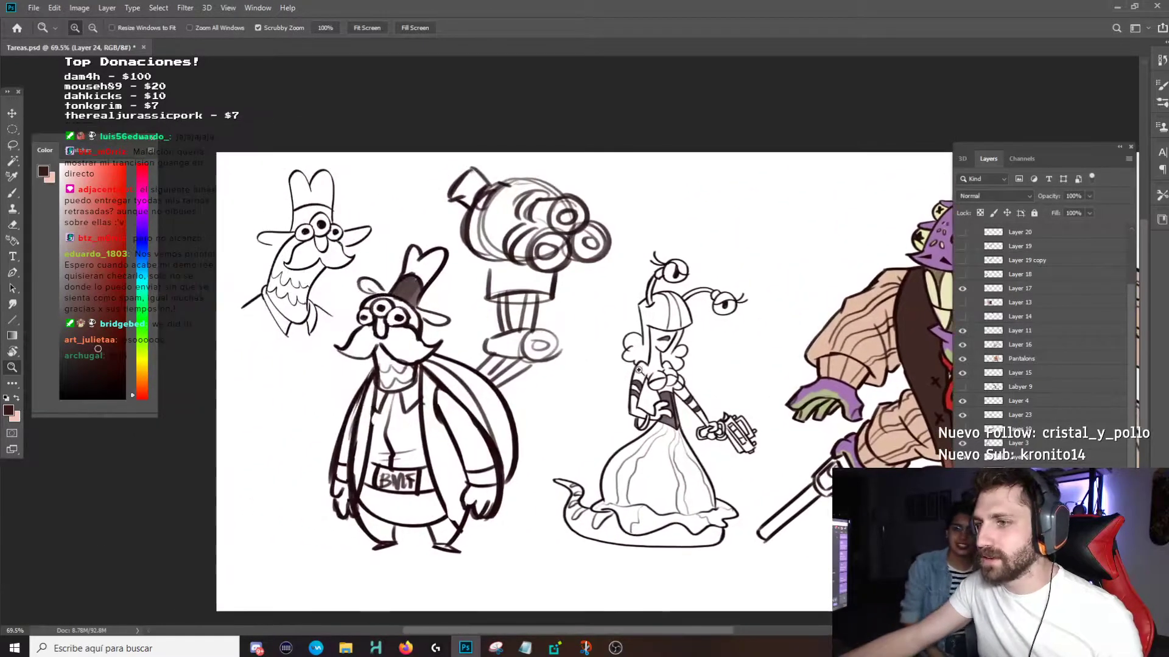
scroll(999, 339, up, 2)
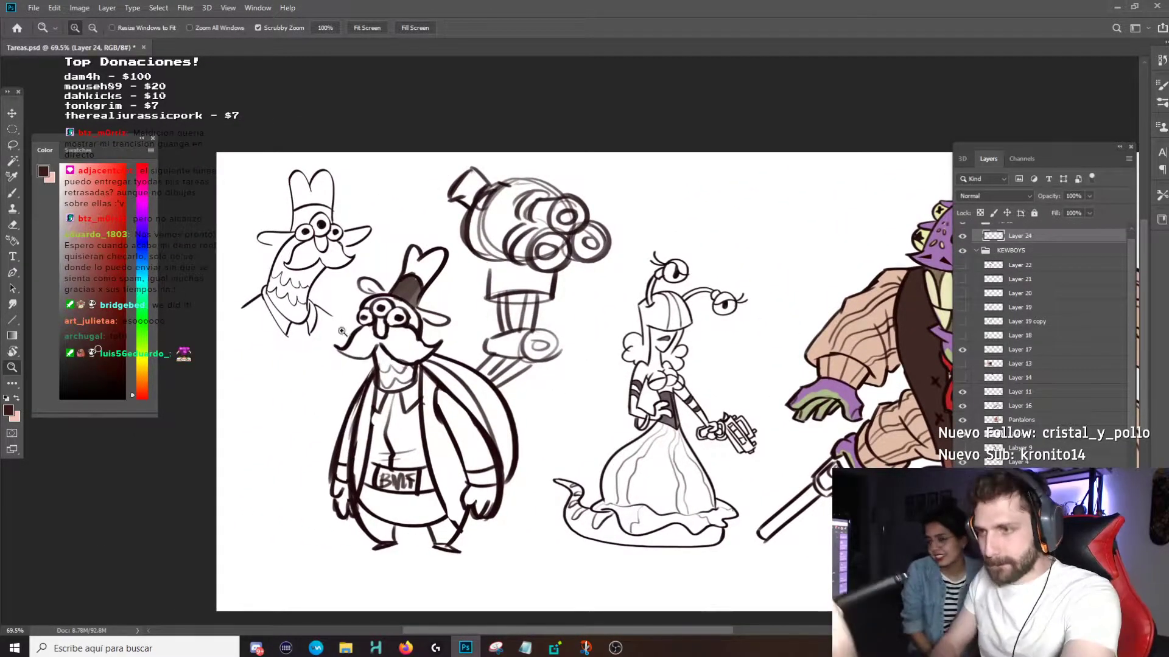
key(v)
click(400, 322)
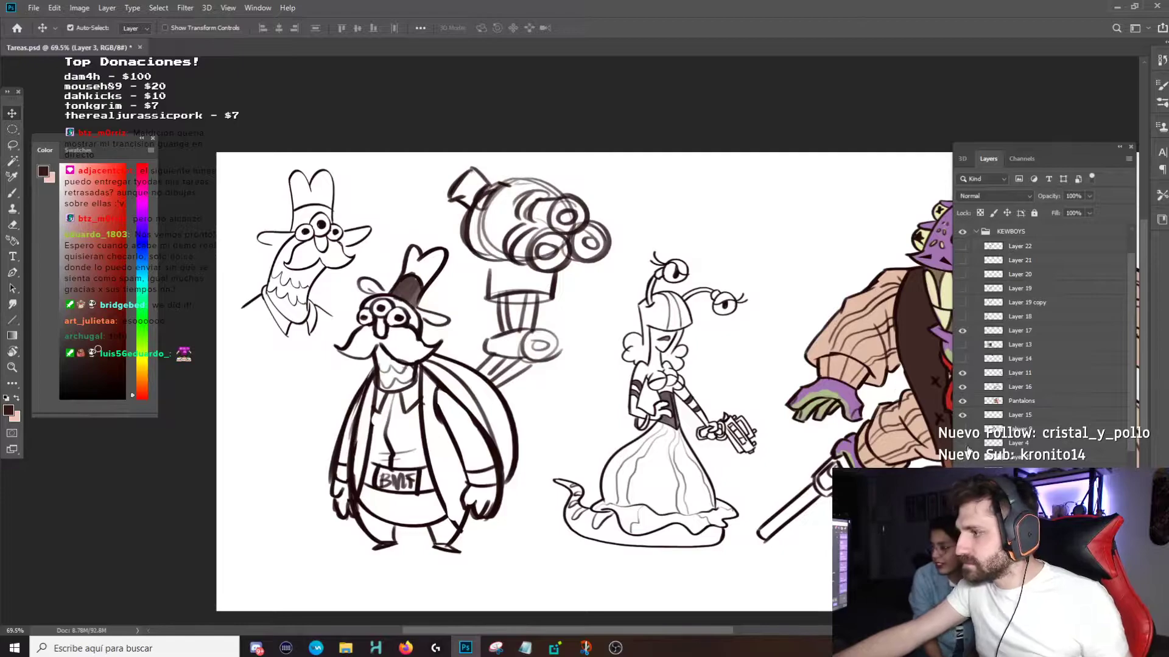
click(962, 413)
drag(962, 409, 963, 332)
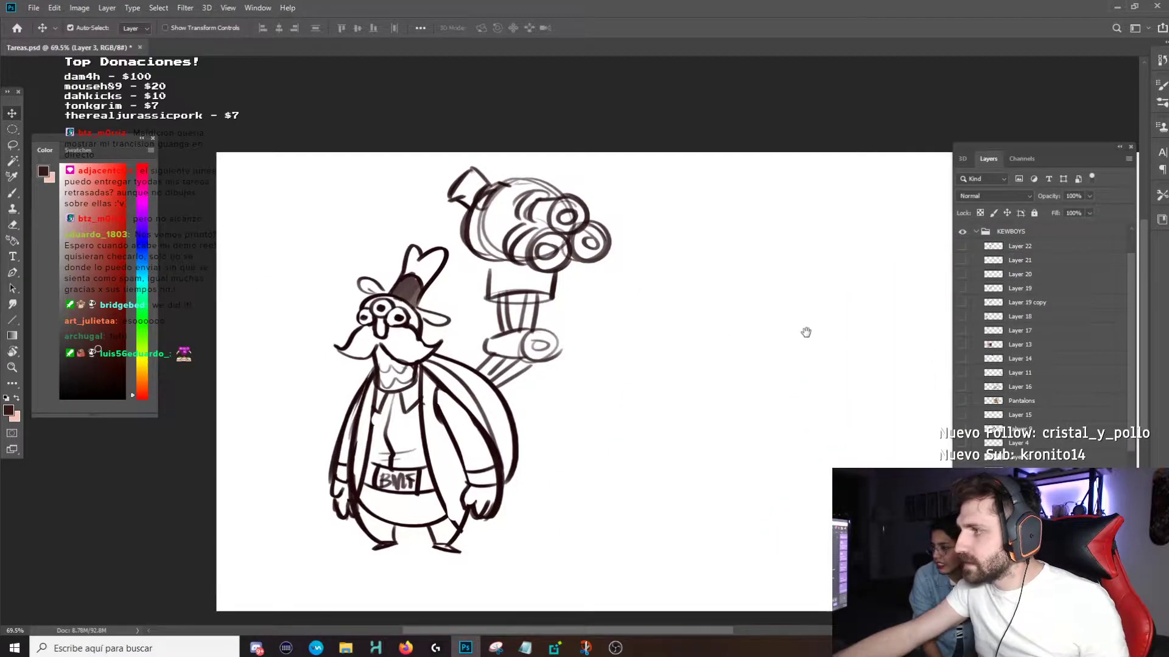
Add three new empty layers above Layer 22 in the KEWBOYS group and save the document.
drag(814, 335, 685, 341)
click(1026, 248)
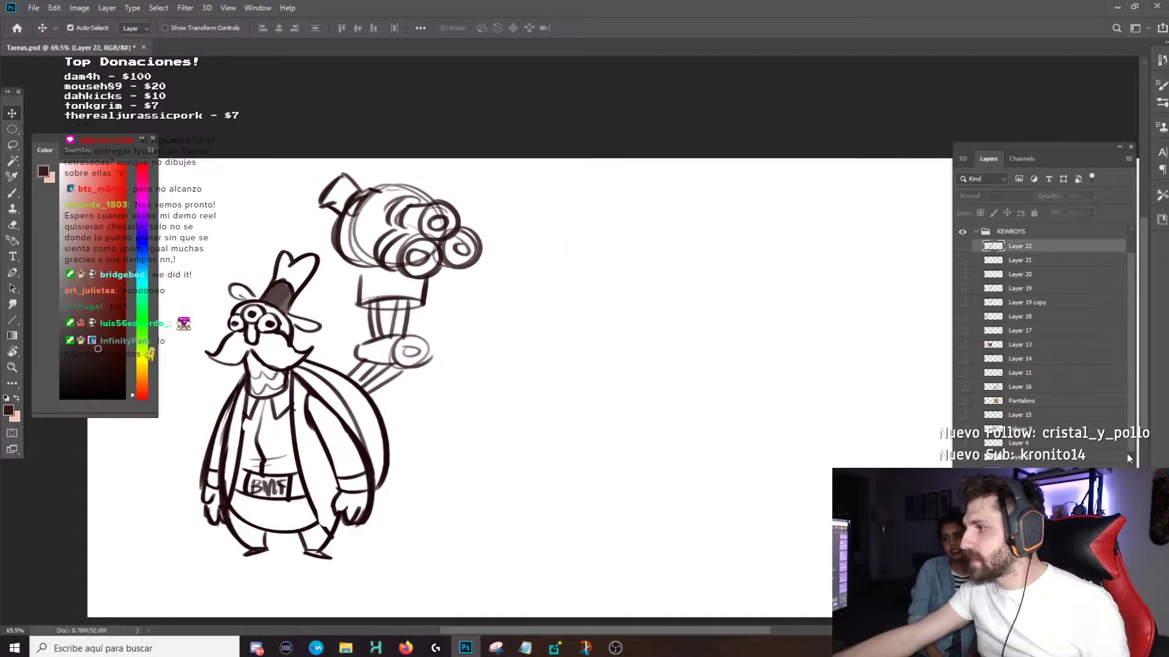
click(1105, 547)
click(1105, 548)
click(1105, 548)
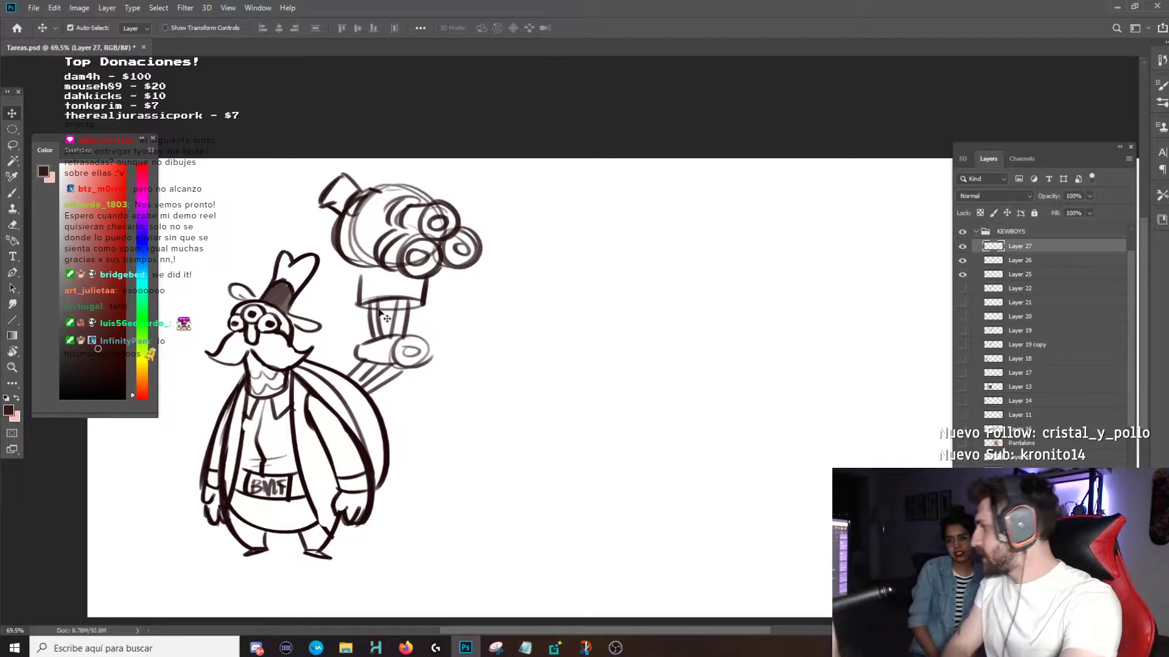
key(z)
drag(351, 311, 348, 275)
key(ctrl+s)
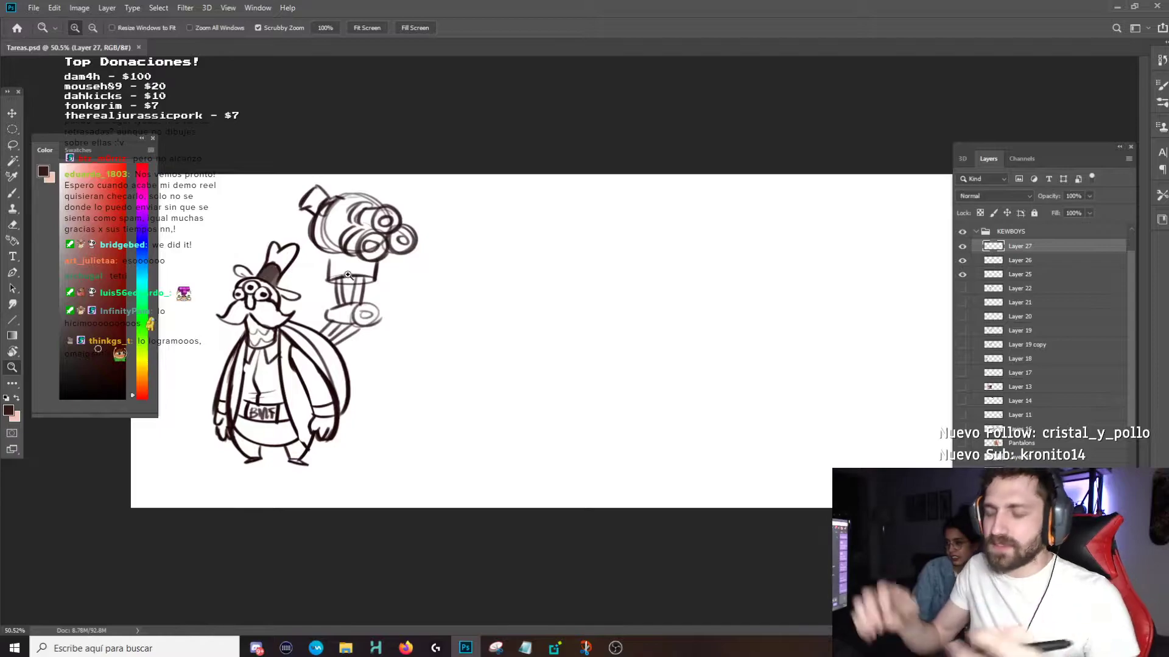
Move the moustached cowboy toward the canvas's right end and add new empty layers for the pose sketches.
key(v)
drag(258, 266, 749, 295)
key(ctrl+shift+alt+n)
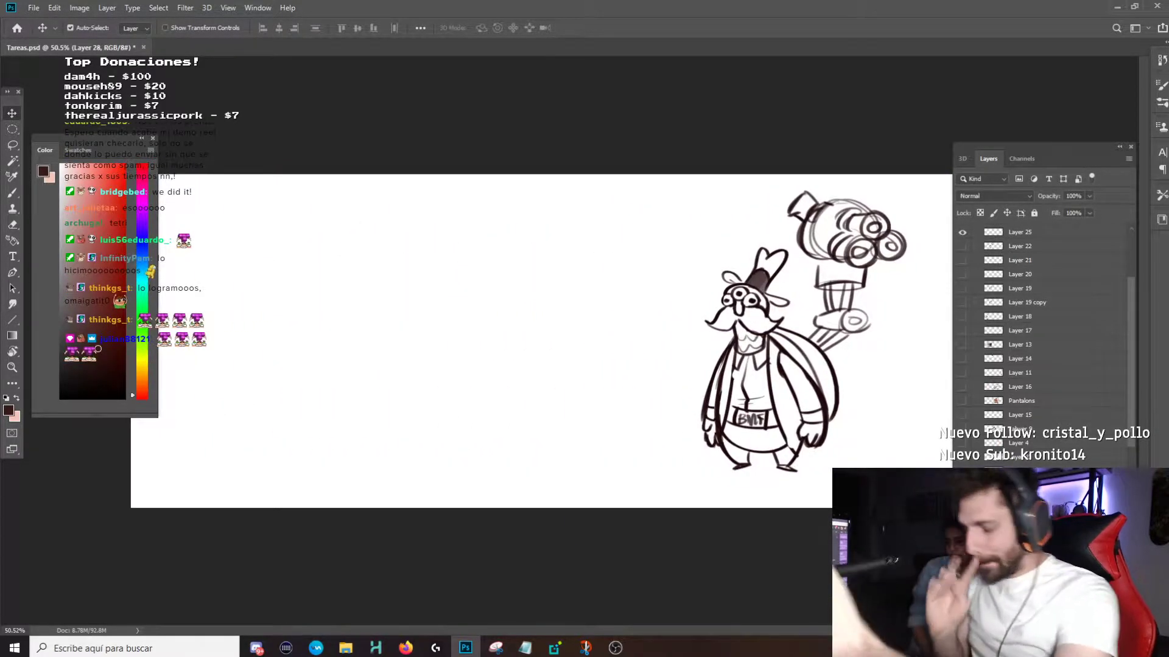
Sketch a frightened pose's round body with one raised and one standing leg, plus a small mouse-like creature on the ground.
key(z)
drag(407, 313, 419, 331)
key(b)
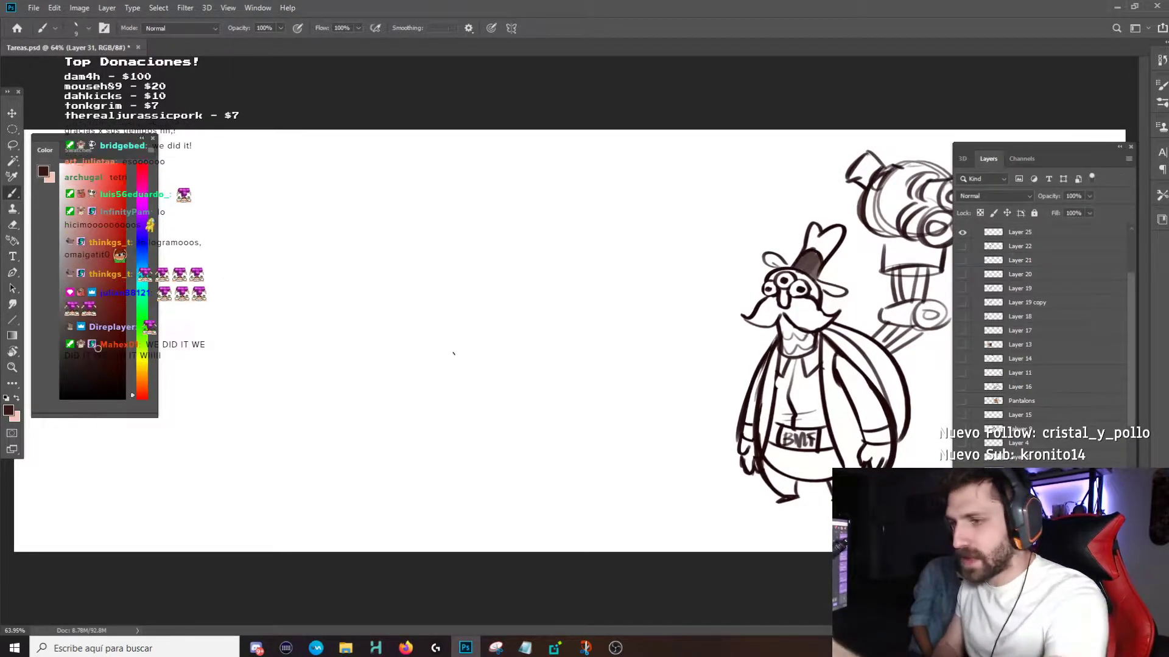
mouse_move(473, 404)
mouse_down()
mouse_move(484, 327)
mouse_move(572, 334)
mouse_up()
key(ctrl+z)
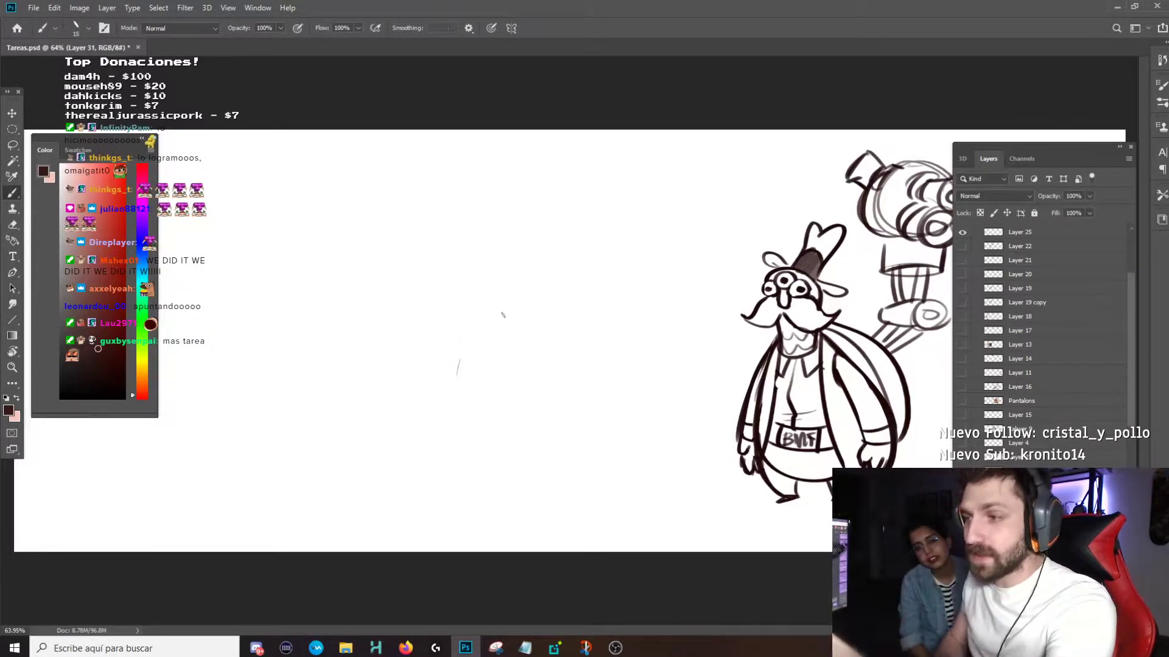
mouse_move(479, 365)
mouse_down()
mouse_move(508, 302)
mouse_move(598, 316)
mouse_up()
mouse_move(525, 304)
mouse_down()
mouse_move(510, 415)
mouse_move(605, 333)
mouse_move(611, 381)
mouse_up()
mouse_move(476, 389)
mouse_down()
mouse_move(550, 395)
mouse_move(572, 410)
mouse_up()
drag(535, 448, 537, 461)
drag(607, 395, 564, 460)
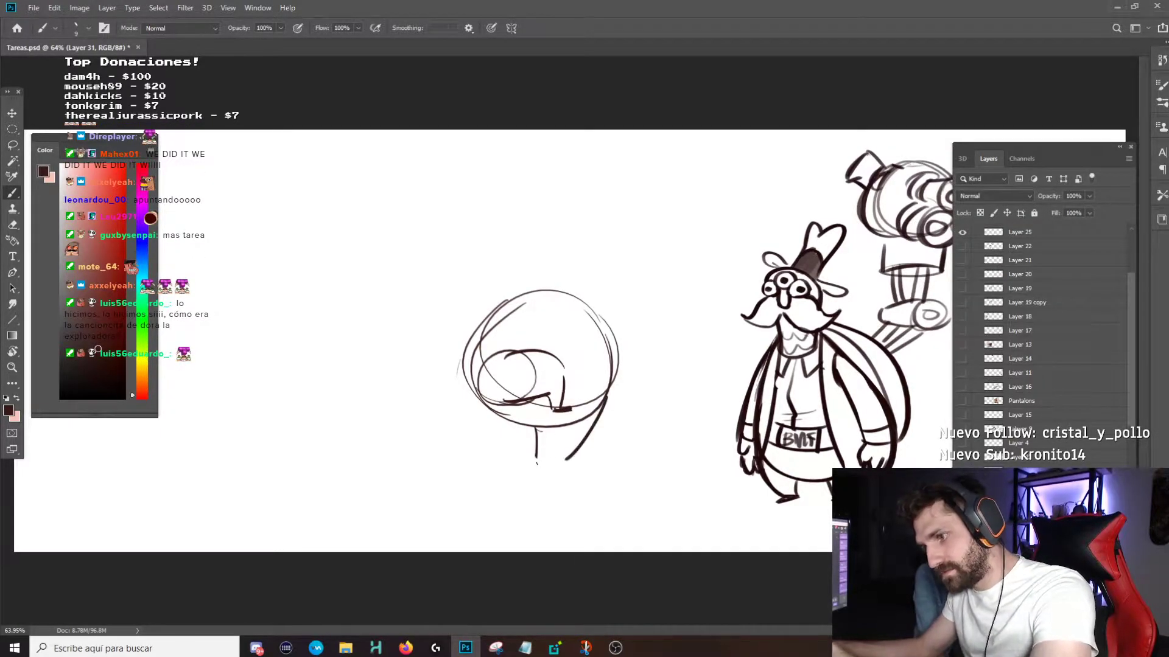
mouse_move(437, 451)
mouse_down()
mouse_move(481, 433)
mouse_move(471, 450)
mouse_move(485, 452)
mouse_move(420, 441)
mouse_up()
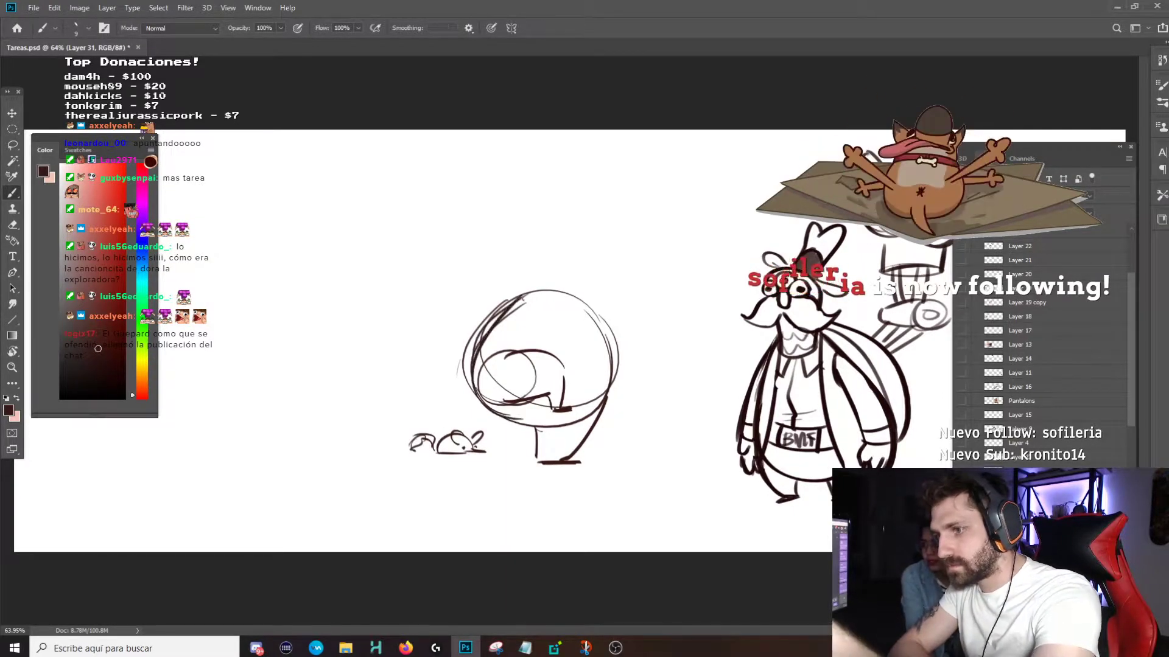
Sketch the tapering neck and head rising from the frightened pose's round body, with a curved belt line.
drag(475, 343, 547, 278)
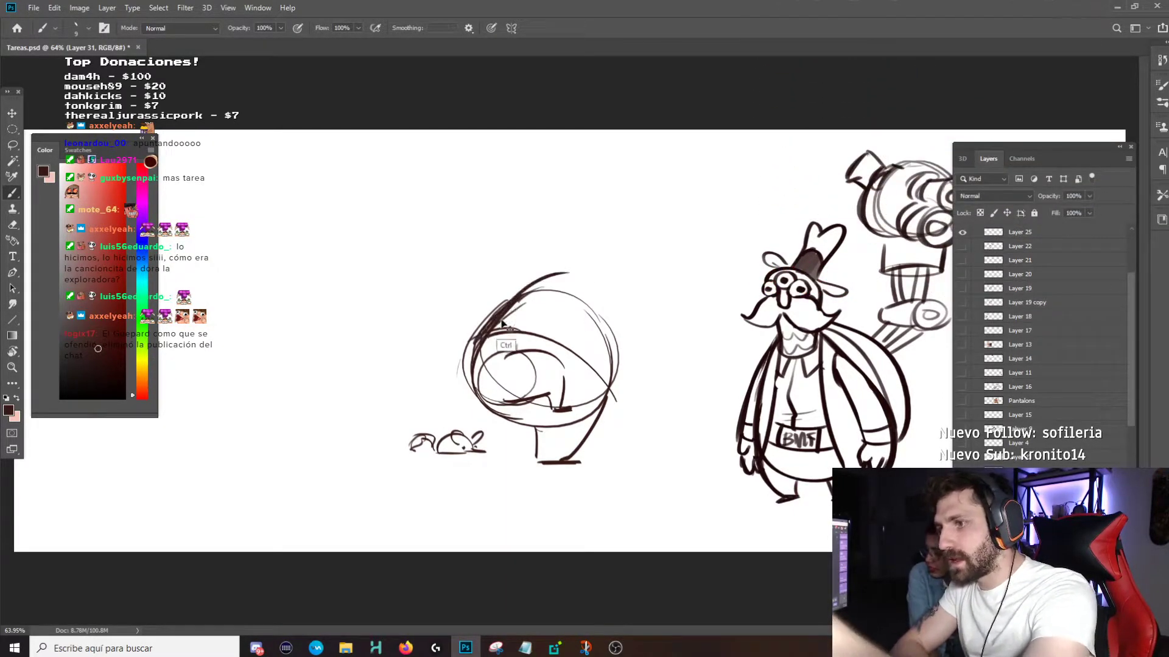
mouse_move(487, 317)
mouse_down()
mouse_move(573, 223)
mouse_move(625, 266)
mouse_up()
mouse_move(589, 226)
mouse_down()
mouse_move(611, 286)
mouse_move(614, 401)
mouse_up()
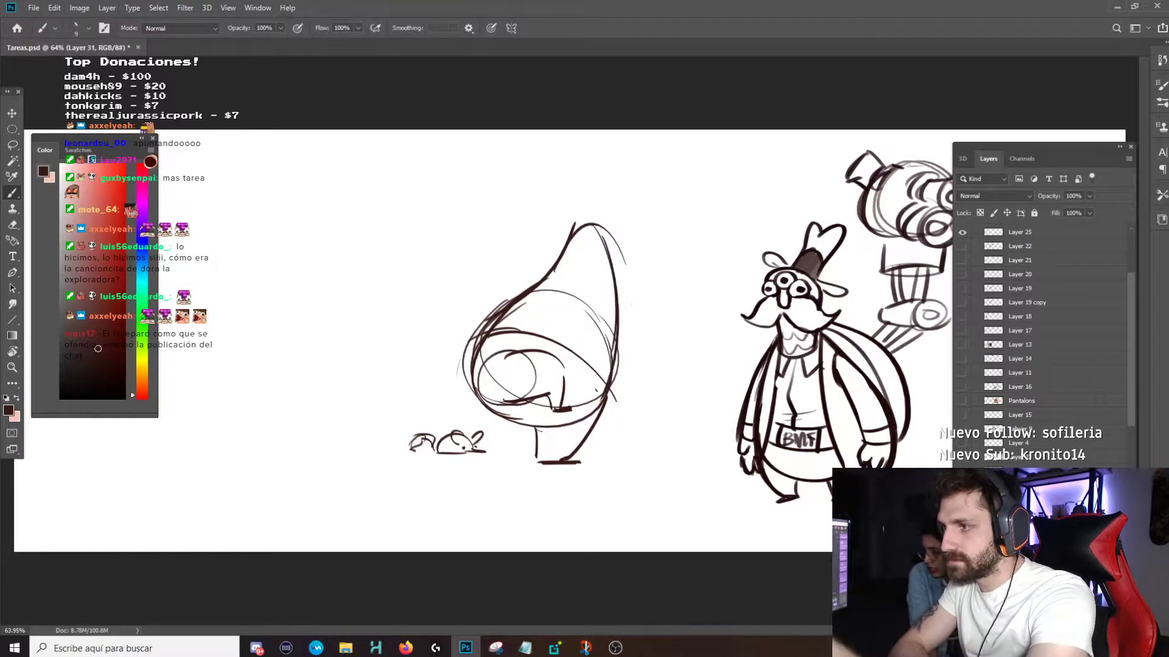
key(ctrl+z)
mouse_move(546, 279)
mouse_down()
mouse_move(607, 202)
mouse_move(608, 269)
mouse_move(588, 286)
mouse_move(605, 284)
mouse_move(611, 414)
mouse_up()
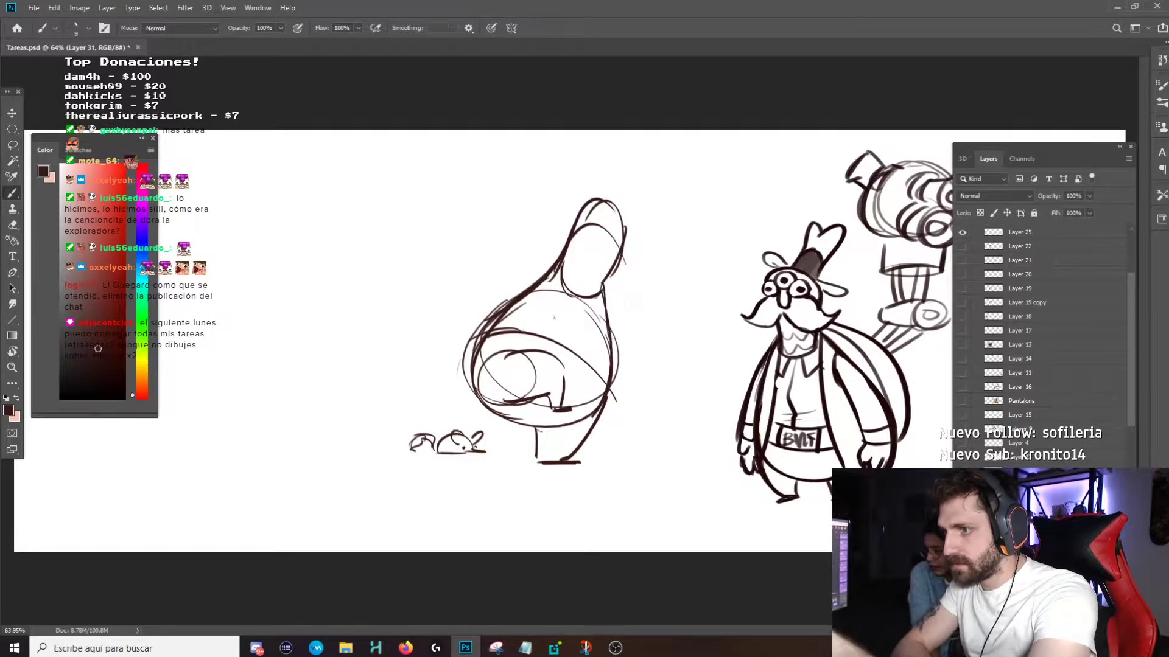
Sketch both outstretched arms with spread fingers on the frightened pose.
drag(538, 284, 448, 280)
drag(522, 283, 461, 289)
drag(609, 302, 658, 314)
drag(614, 318, 672, 350)
drag(667, 328, 692, 334)
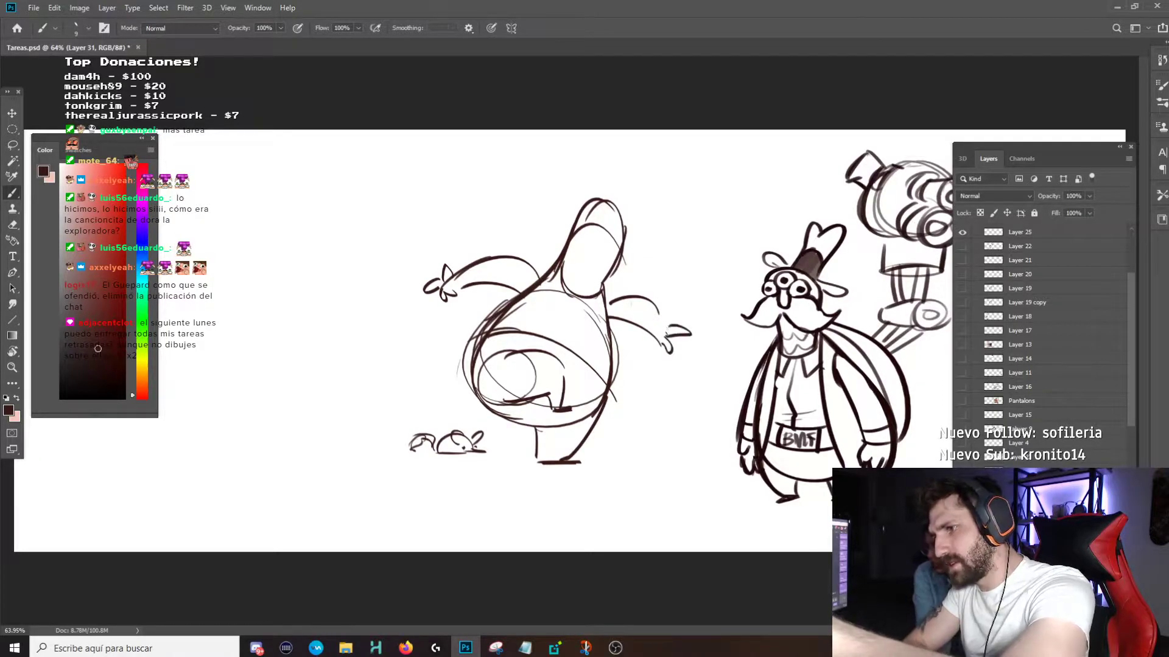
Sketch the frightened pose's eyes, nose, open mouth and wavy moustache strands.
mouse_move(591, 234)
mouse_down()
mouse_move(611, 219)
mouse_move(619, 246)
mouse_up()
drag(597, 185, 617, 188)
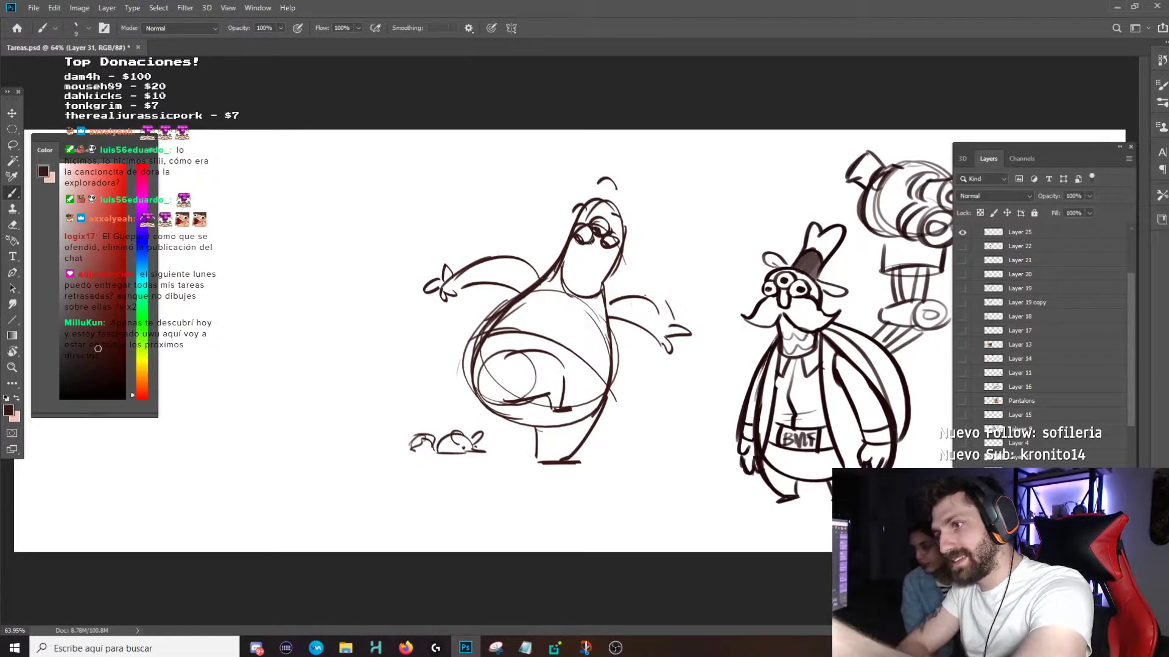
key(ctrl+z)
key(ctrl+z)
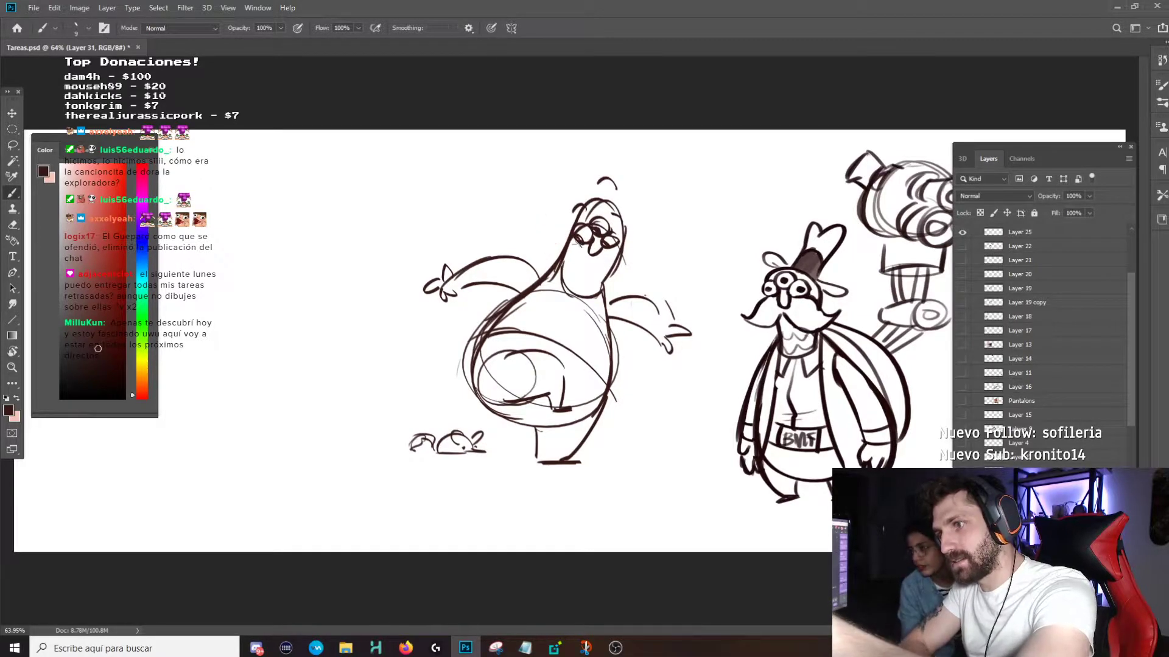
drag(563, 226, 571, 228)
mouse_move(540, 198)
mouse_down()
mouse_move(555, 223)
mouse_move(541, 201)
mouse_move(551, 262)
mouse_move(587, 264)
mouse_up()
mouse_move(625, 244)
mouse_down()
mouse_move(675, 229)
mouse_move(551, 282)
mouse_move(589, 296)
mouse_move(605, 267)
mouse_move(586, 289)
mouse_up()
key(ctrl+z)
Sketch the ear and the split-crown hat with its brim on the frightened pose.
drag(578, 163, 571, 199)
mouse_move(575, 170)
mouse_down()
mouse_move(608, 182)
mouse_move(626, 141)
mouse_move(610, 176)
mouse_up()
mouse_move(620, 175)
mouse_down()
mouse_move(636, 190)
mouse_move(610, 202)
mouse_up()
drag(619, 204, 650, 205)
mouse_move(533, 295)
mouse_down()
mouse_move(494, 375)
mouse_move(546, 426)
mouse_up()
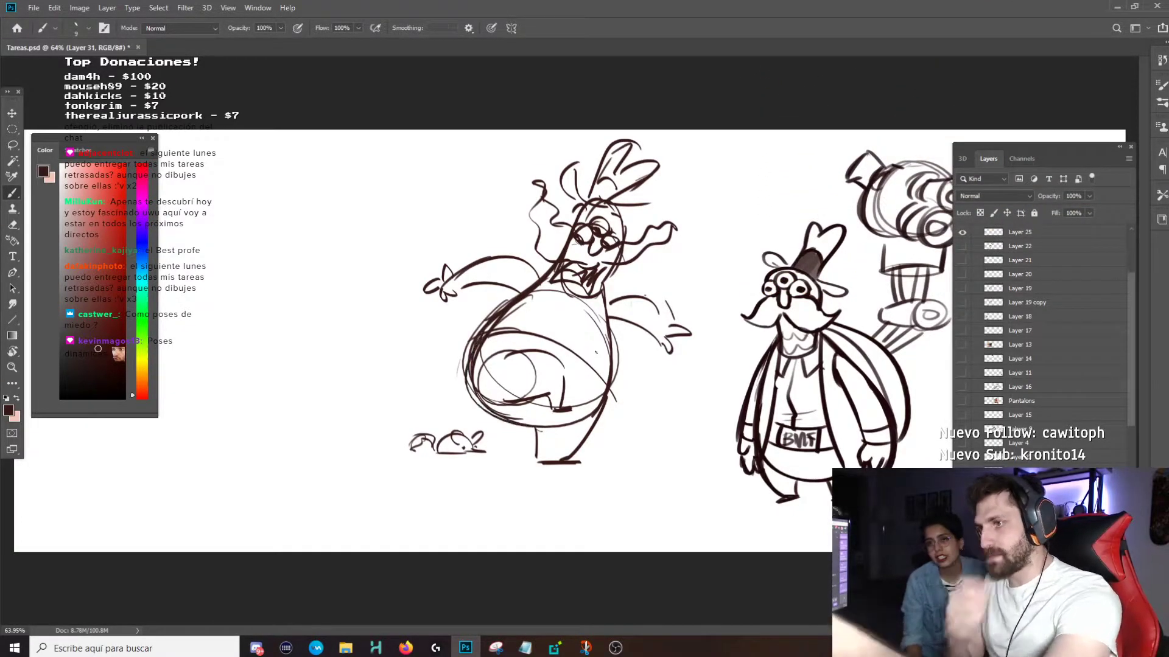
Scale down the frightened pose sketch so it stands smaller beside the finished cowboy.
key(ctrl+t)
drag(405, 137, 470, 209)
key(Return)
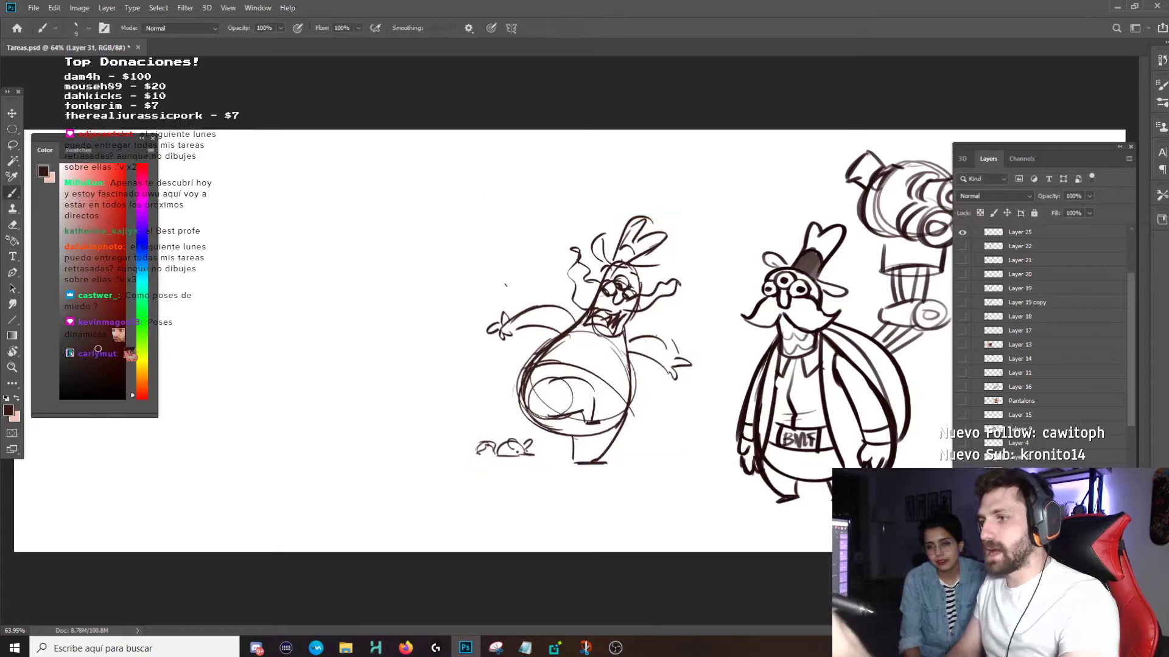
Sketch a second pose beside the first with a round body, short striding legs and both arms stretched out with pointing hands.
mouse_move(313, 397)
mouse_down()
mouse_move(417, 395)
mouse_move(399, 351)
mouse_up()
drag(303, 344, 337, 426)
mouse_move(341, 300)
mouse_down()
mouse_move(376, 326)
mouse_move(418, 431)
mouse_up()
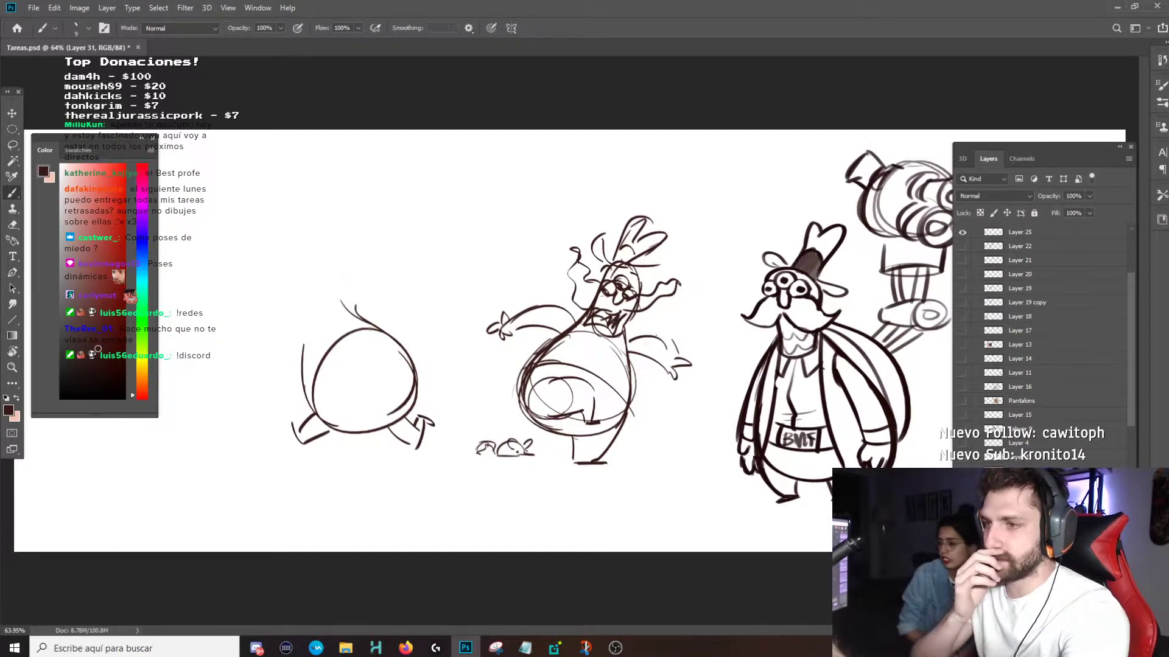
mouse_move(287, 356)
mouse_down()
mouse_move(343, 339)
mouse_move(363, 356)
mouse_move(264, 370)
mouse_up()
drag(277, 375, 282, 380)
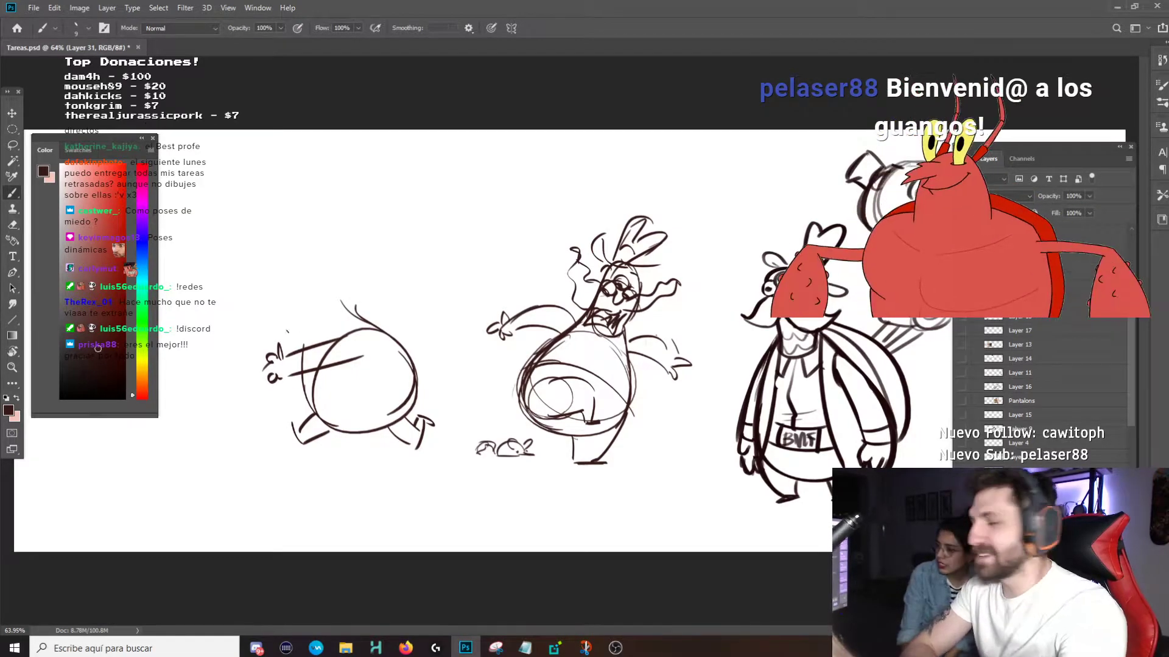
drag(255, 343, 292, 338)
mouse_move(269, 365)
mouse_down()
mouse_move(262, 329)
mouse_move(243, 364)
mouse_up()
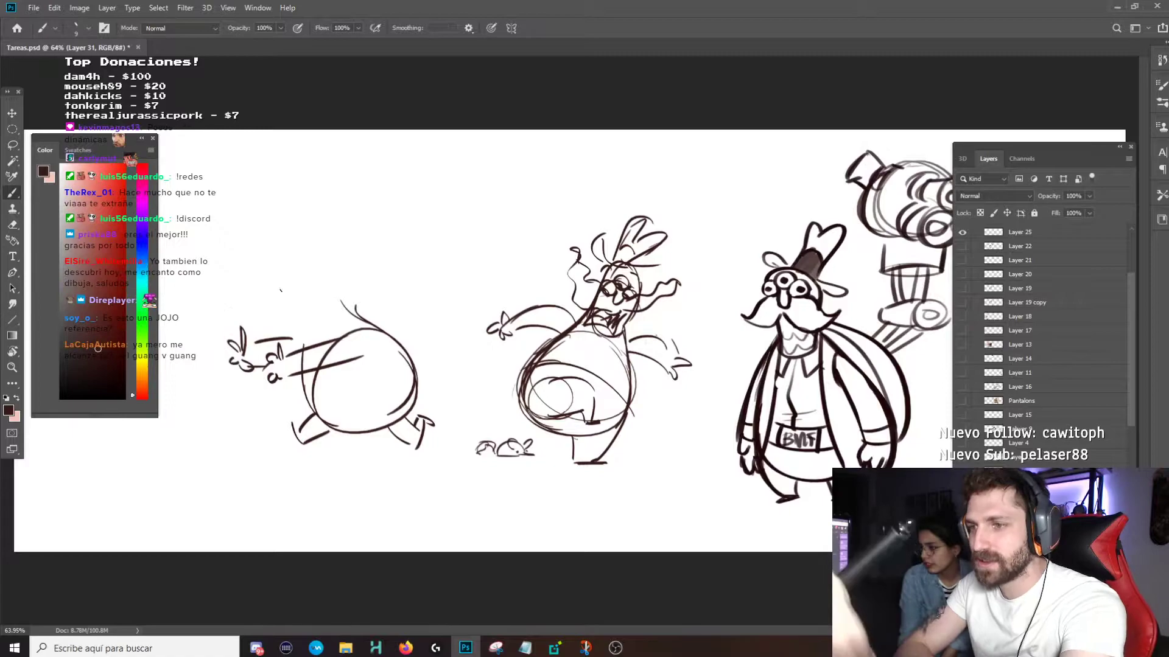
Sketch the second pose's tall head with eyes, a smiling mouth, ear and split-crown hat.
mouse_move(303, 347)
mouse_down()
mouse_move(297, 297)
mouse_move(314, 249)
mouse_up()
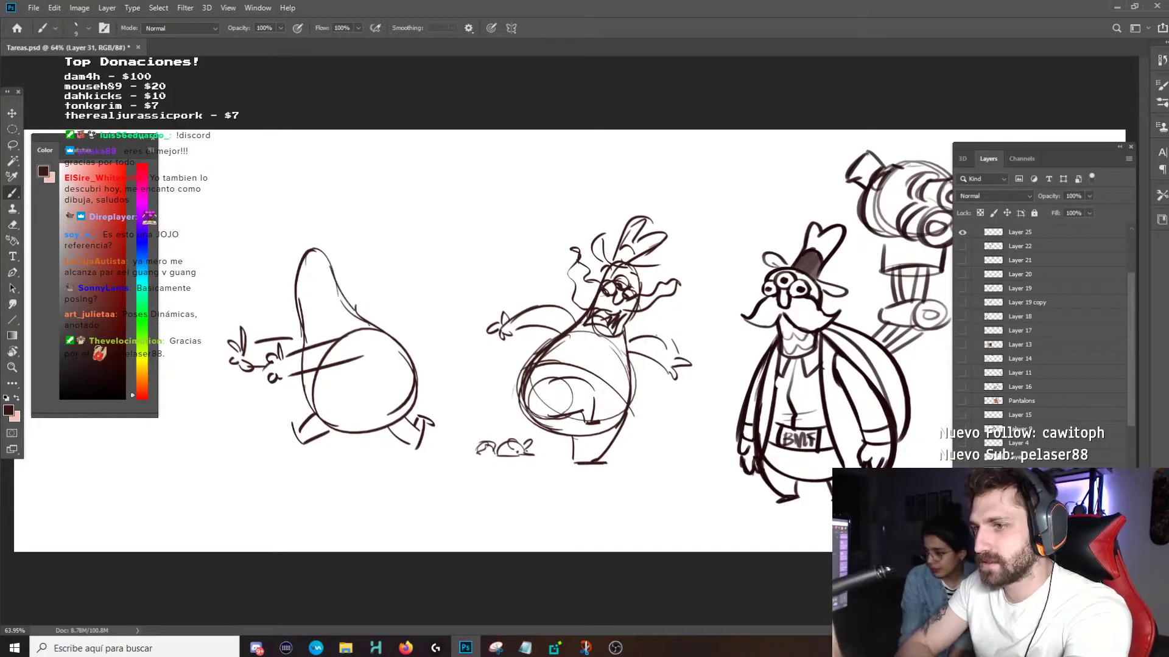
drag(302, 336, 346, 316)
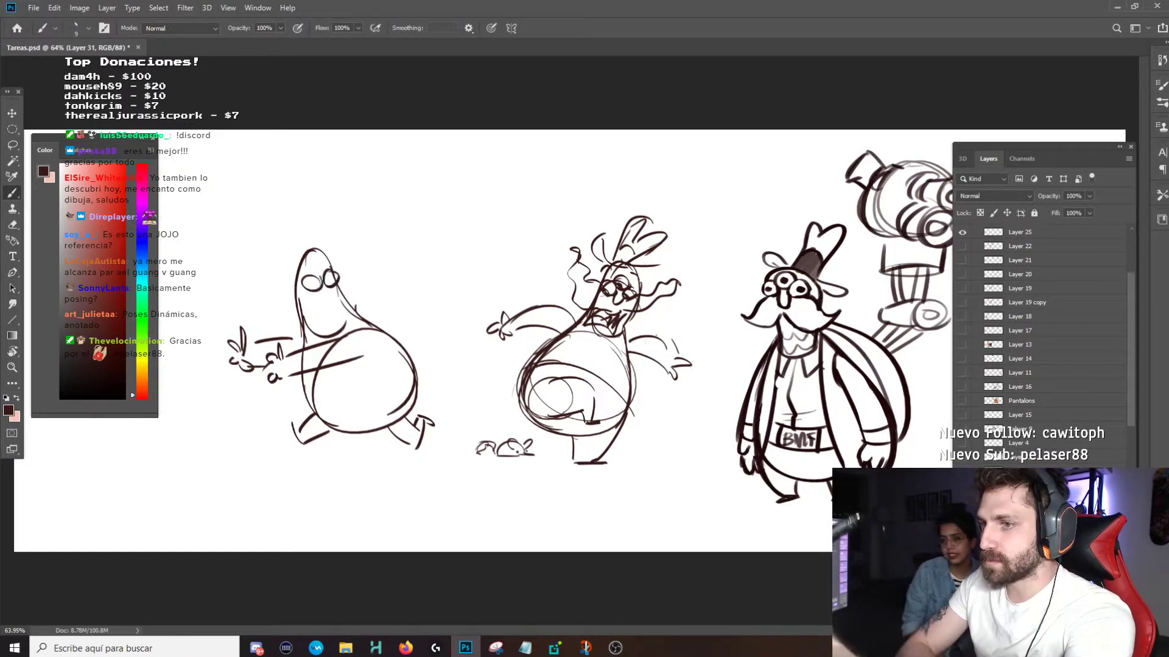
key(ctrl+z)
mouse_move(309, 277)
mouse_down()
mouse_move(293, 259)
mouse_move(348, 267)
mouse_move(342, 242)
mouse_up()
mouse_move(299, 287)
mouse_down()
mouse_move(308, 332)
mouse_move(324, 330)
mouse_up()
key(ctrl+z)
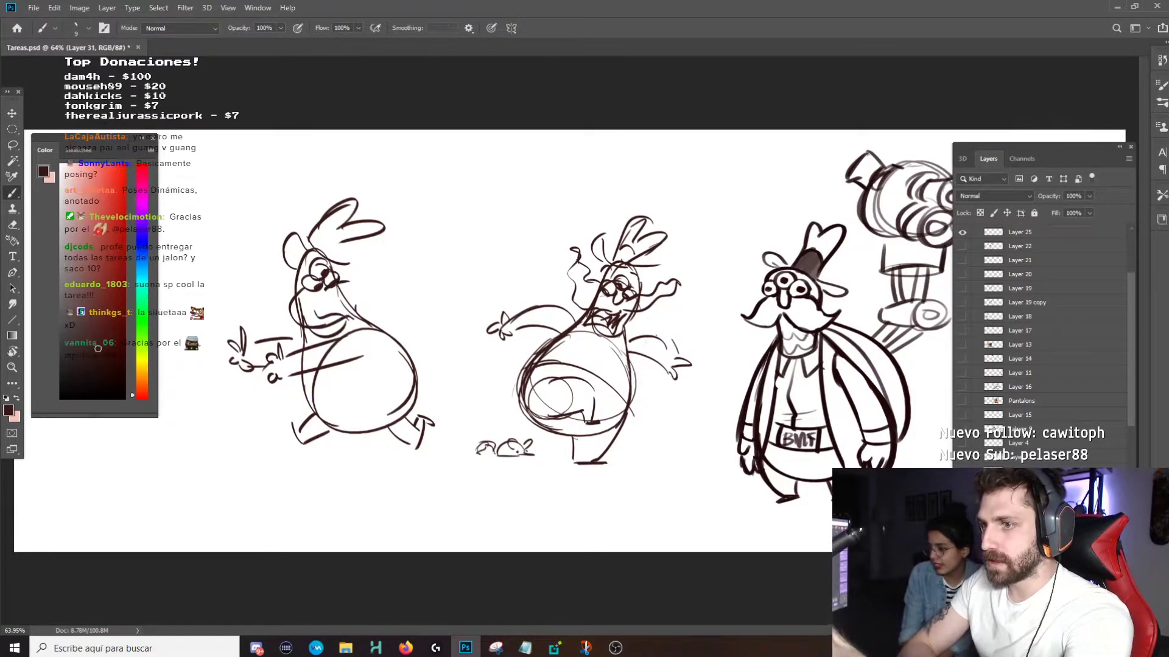
Add the pointed moustache and the curved belt lines across the belly of the second pose.
drag(307, 273, 297, 286)
mouse_move(405, 348)
mouse_down()
mouse_move(311, 399)
mouse_move(379, 382)
mouse_move(310, 407)
mouse_up()
key(ctrl+z)
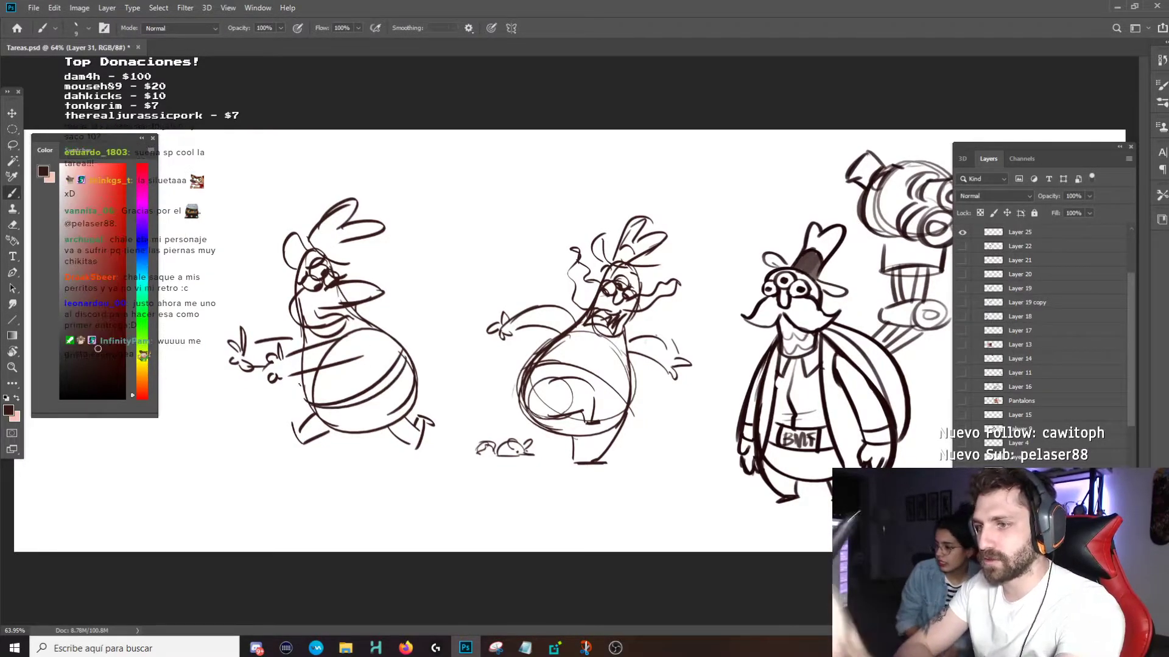
Scale both pose sketches to 86.87% and move them closer to the finished cowboy.
key(ctrl+t)
drag(256, 219, 258, 233)
drag(356, 305, 429, 272)
key(Return)
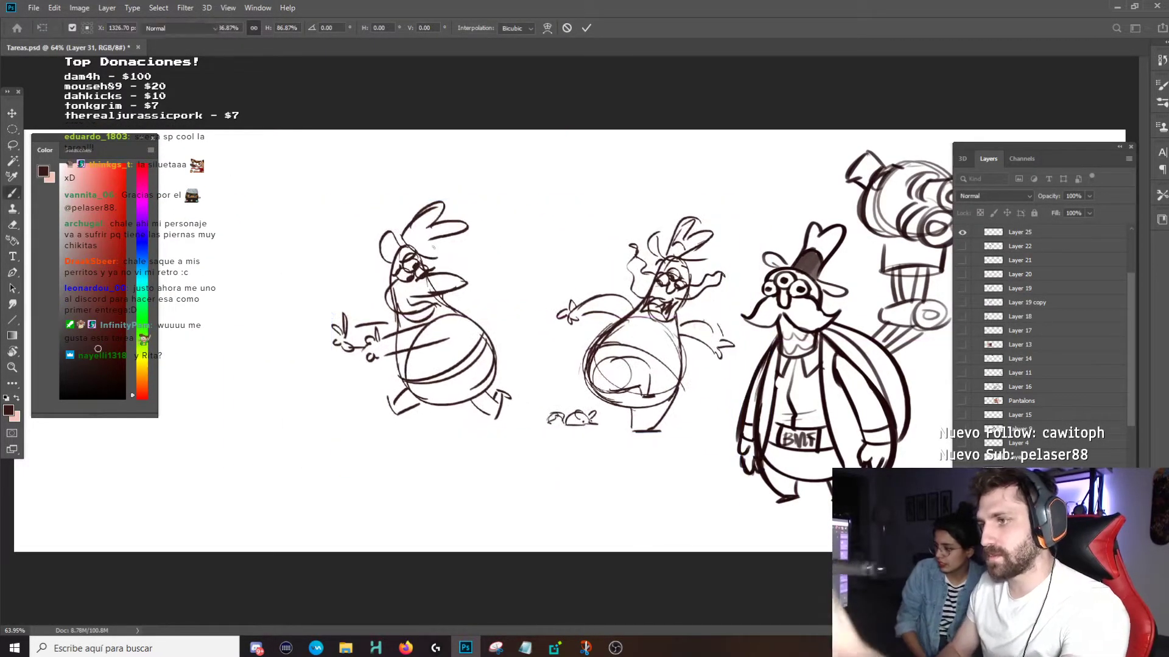
Sketch a third pose in the empty space with a round body, lowered arms with hands, and two short standing legs.
key(z)
mouse_move(314, 281)
mouse_down()
mouse_move(305, 270)
mouse_move(342, 304)
mouse_move(481, 285)
mouse_up()
key(b)
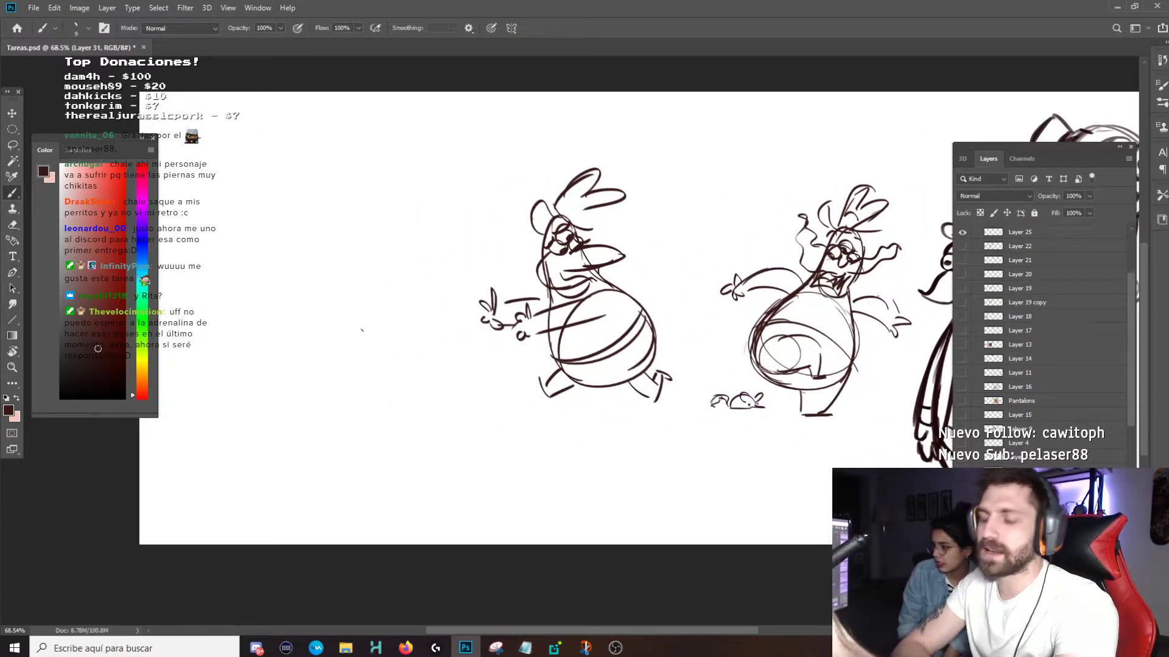
mouse_move(399, 329)
mouse_down()
mouse_move(341, 390)
mouse_move(408, 336)
mouse_up()
drag(436, 376, 399, 301)
drag(380, 354, 319, 391)
mouse_move(400, 371)
mouse_down()
mouse_move(335, 401)
mouse_move(380, 431)
mouse_up()
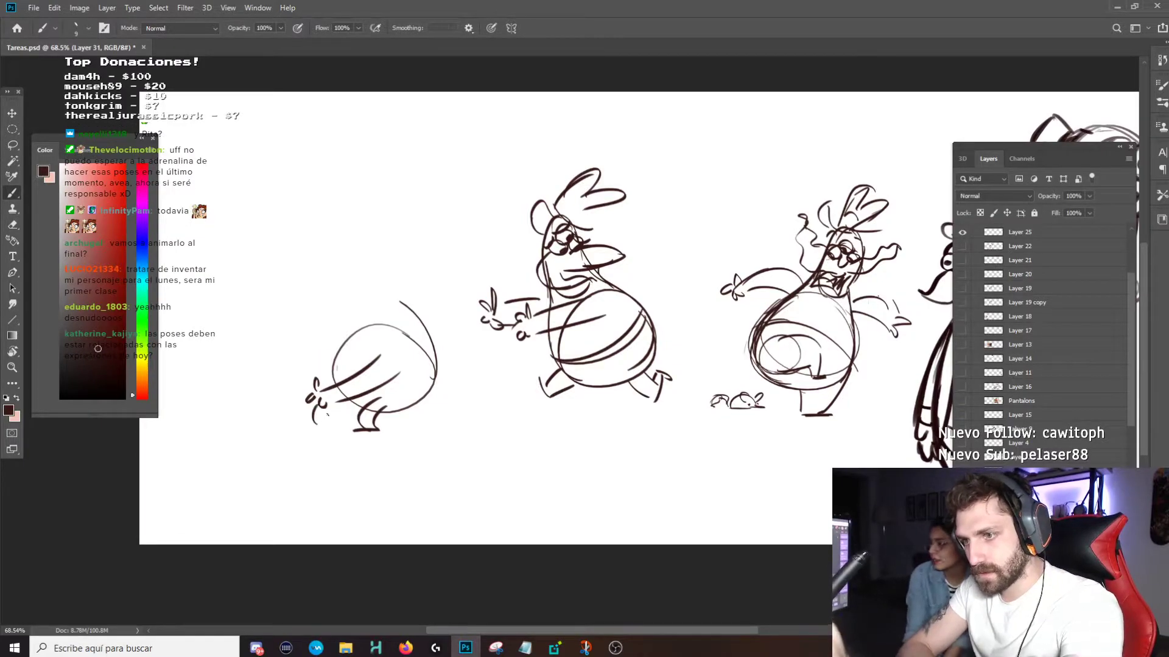
drag(335, 399, 327, 428)
drag(329, 429, 297, 429)
Sketch the third pose's leaning head with its back line, round eyes, smile, moustache and hat.
mouse_move(328, 289)
mouse_down()
mouse_move(368, 285)
mouse_move(434, 350)
mouse_up()
drag(339, 277, 336, 281)
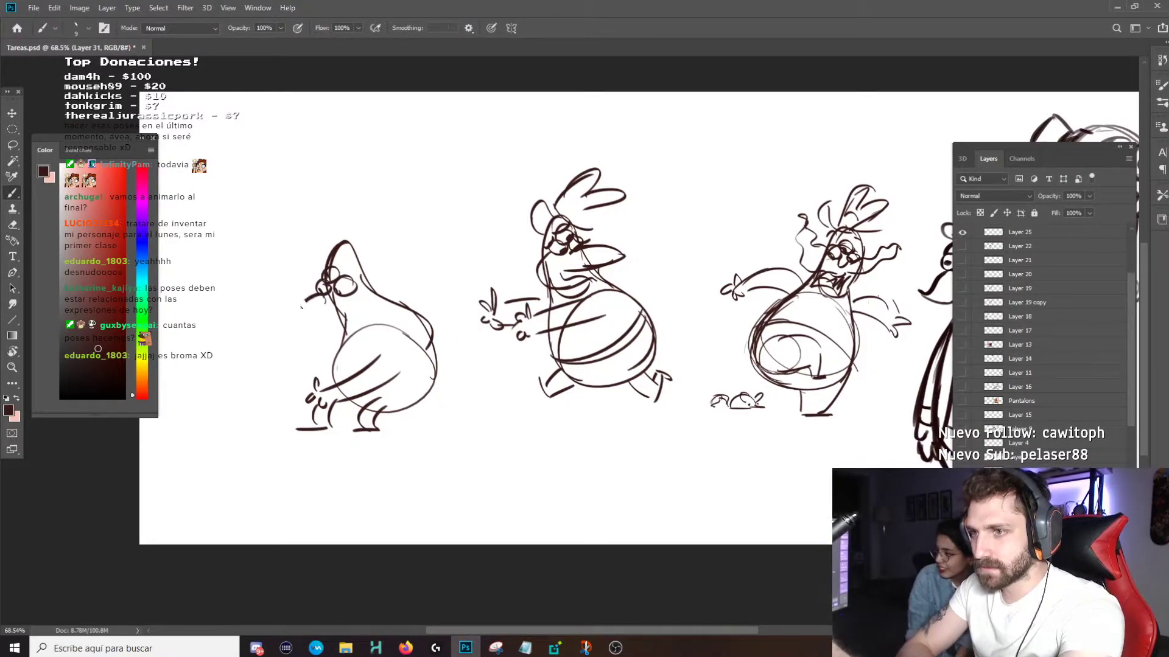
drag(320, 253, 376, 272)
mouse_move(365, 223)
mouse_down()
mouse_move(381, 248)
mouse_move(352, 264)
mouse_move(271, 221)
mouse_move(312, 215)
mouse_up()
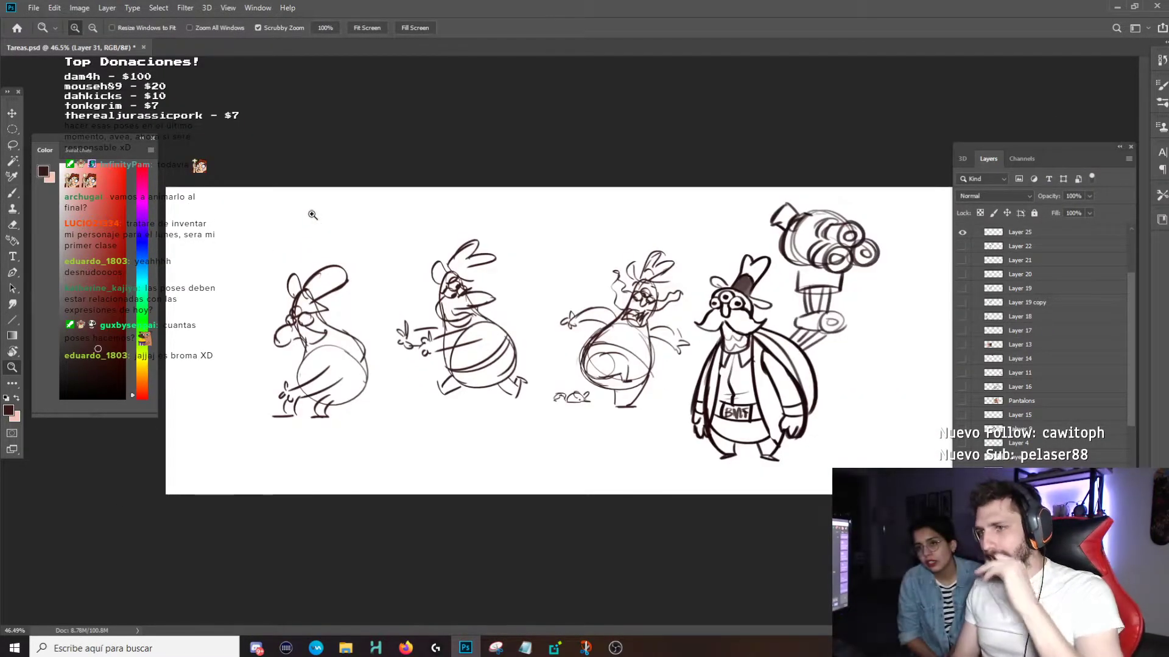
Select the third pose with the Lasso and move it up on the canvas, then deselect it.
key(l)
mouse_move(277, 247)
mouse_down()
mouse_move(263, 195)
mouse_move(253, 213)
mouse_up()
key(ctrl+t)
drag(304, 337, 306, 301)
key(Return)
key(ctrl+d)
key(z)
click(357, 263)
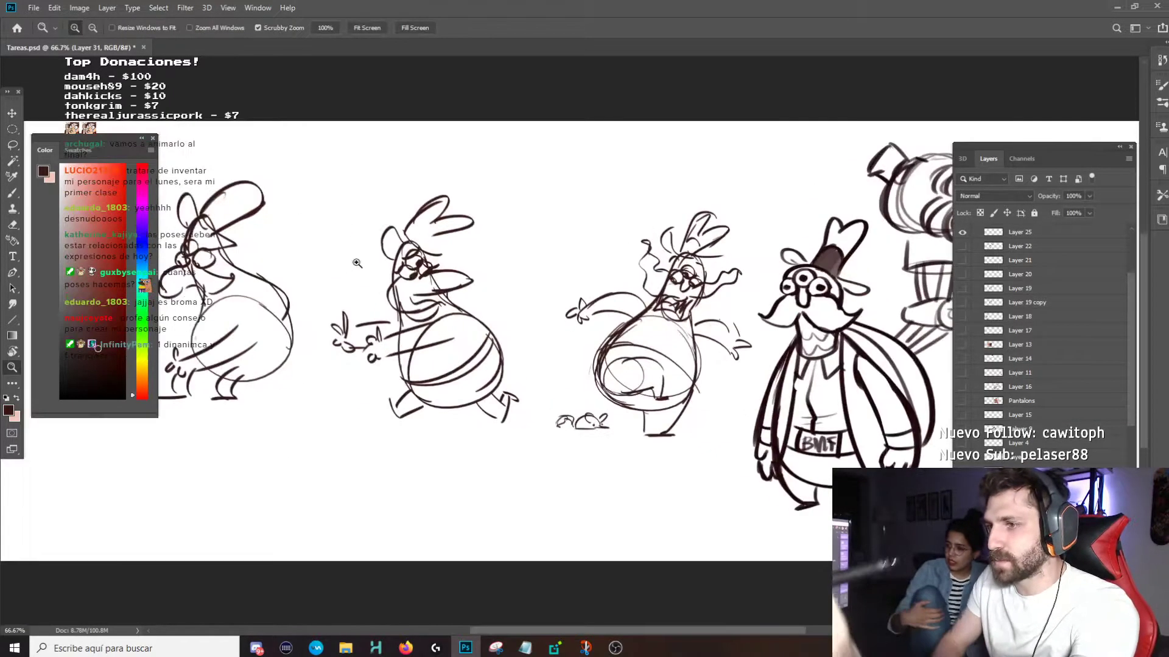
drag(404, 350, 344, 284)
mouse_move(190, 281)
mouse_down()
mouse_move(342, 268)
mouse_move(386, 311)
mouse_up()
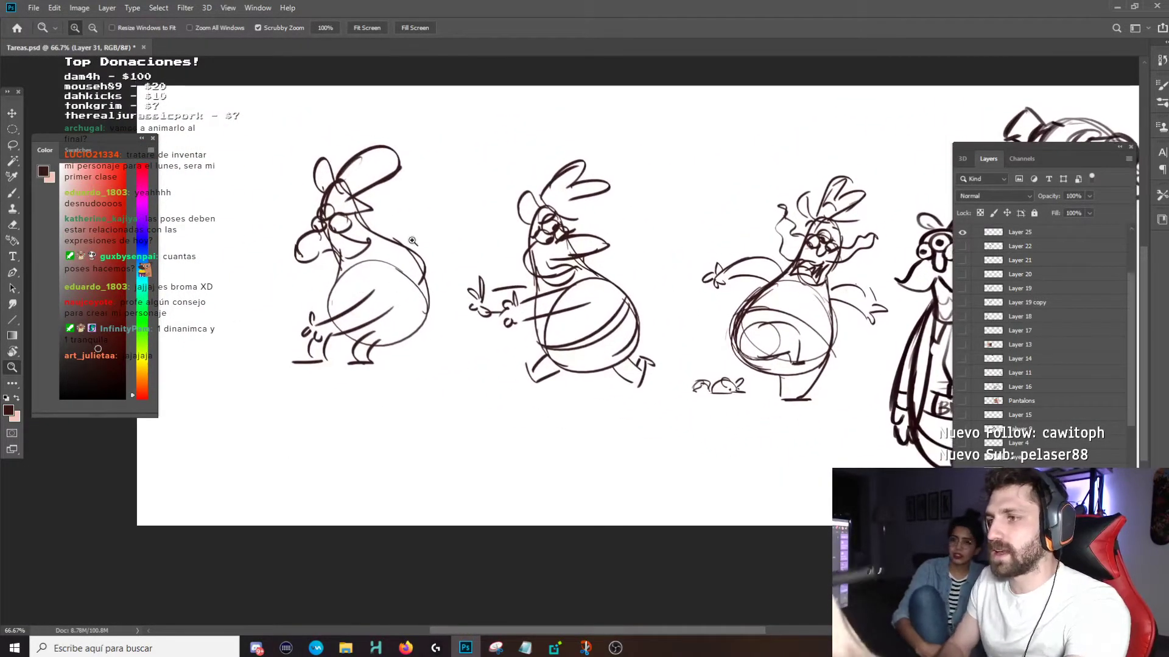
key(b)
mouse_move(484, 426)
mouse_down()
mouse_move(460, 405)
mouse_move(399, 438)
mouse_up()
drag(487, 451, 465, 387)
Move the three pose sketches down to the finished cowboy's ground level and save the document.
key(z)
mouse_move(449, 326)
mouse_down()
mouse_move(406, 294)
mouse_move(419, 293)
mouse_up()
key(ctrl+t)
drag(346, 263, 337, 316)
key(Return)
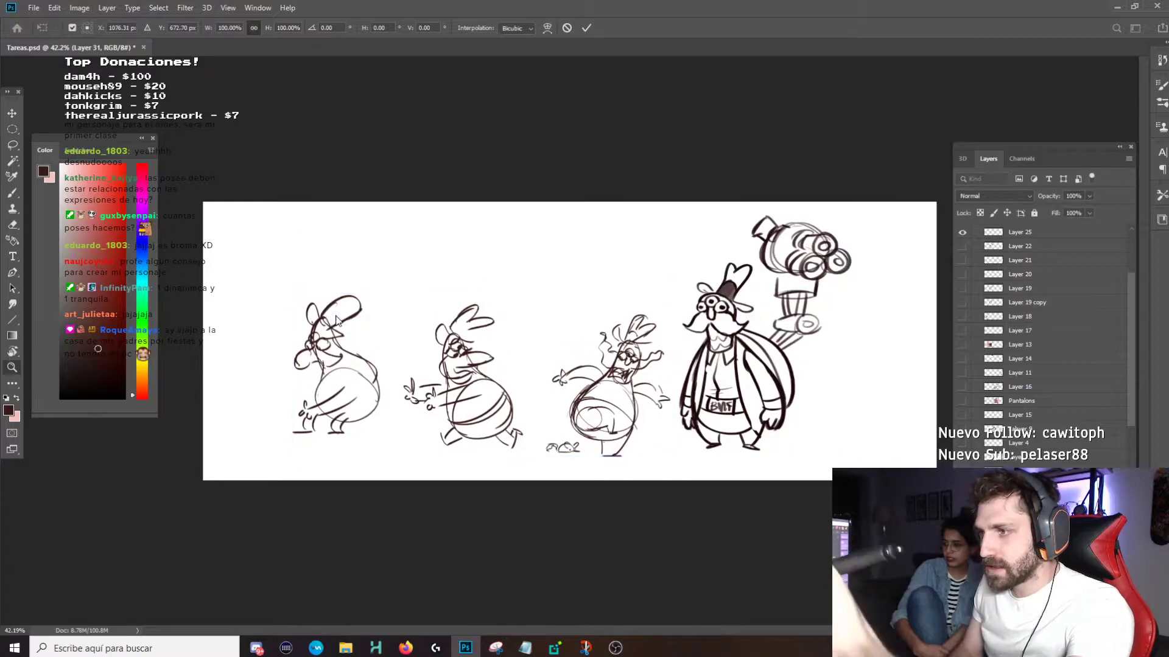
drag(403, 269, 433, 286)
mouse_move(316, 274)
mouse_down()
mouse_move(383, 247)
mouse_move(271, 246)
mouse_up()
key(b)
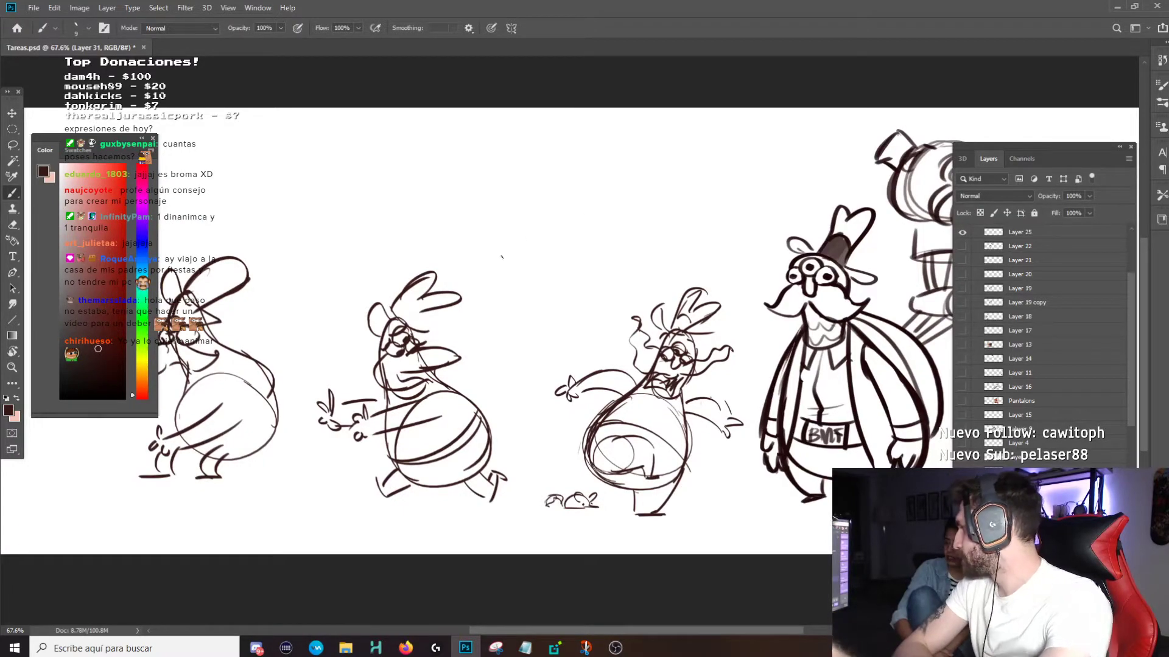
key(z)
drag(496, 283, 469, 242)
key(ctrl+s)
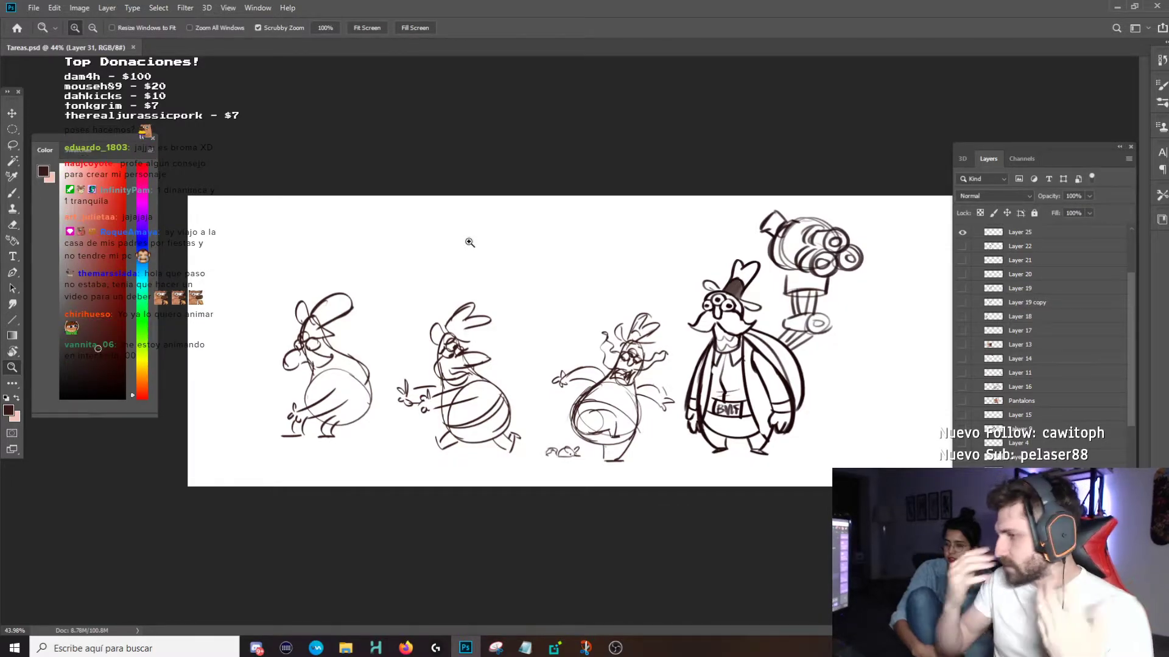
Switch to Firefox and open the Morty Body Expressions pose sheet from the image results at full size.
key(alt+Tab)
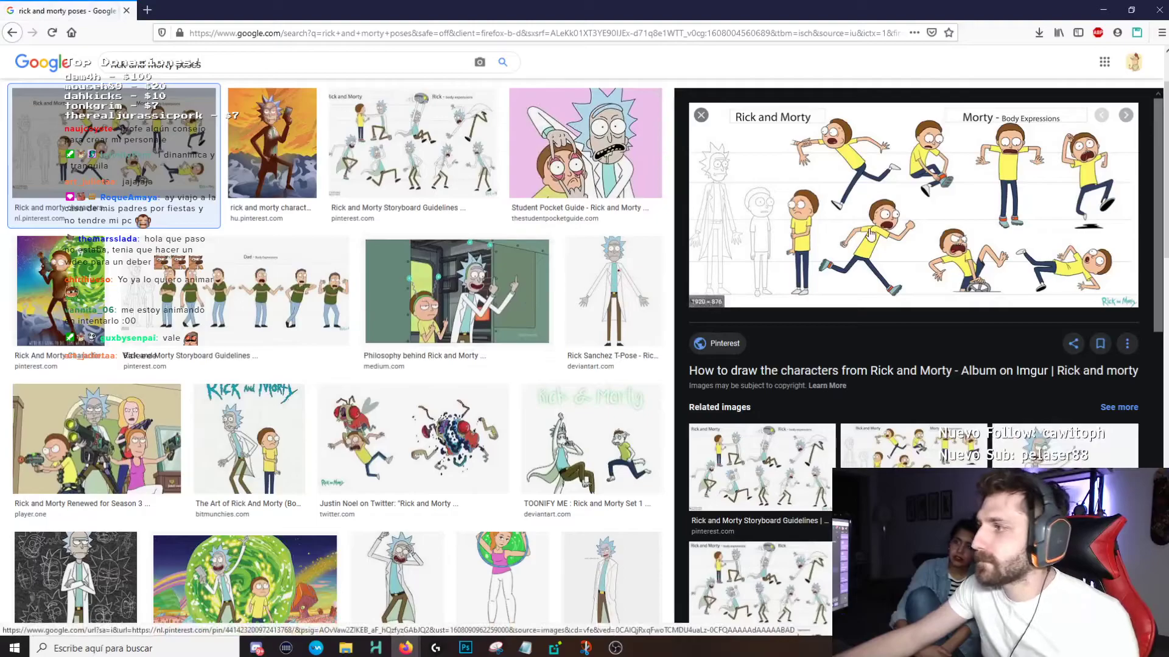
right_click(871, 231)
click(907, 339)
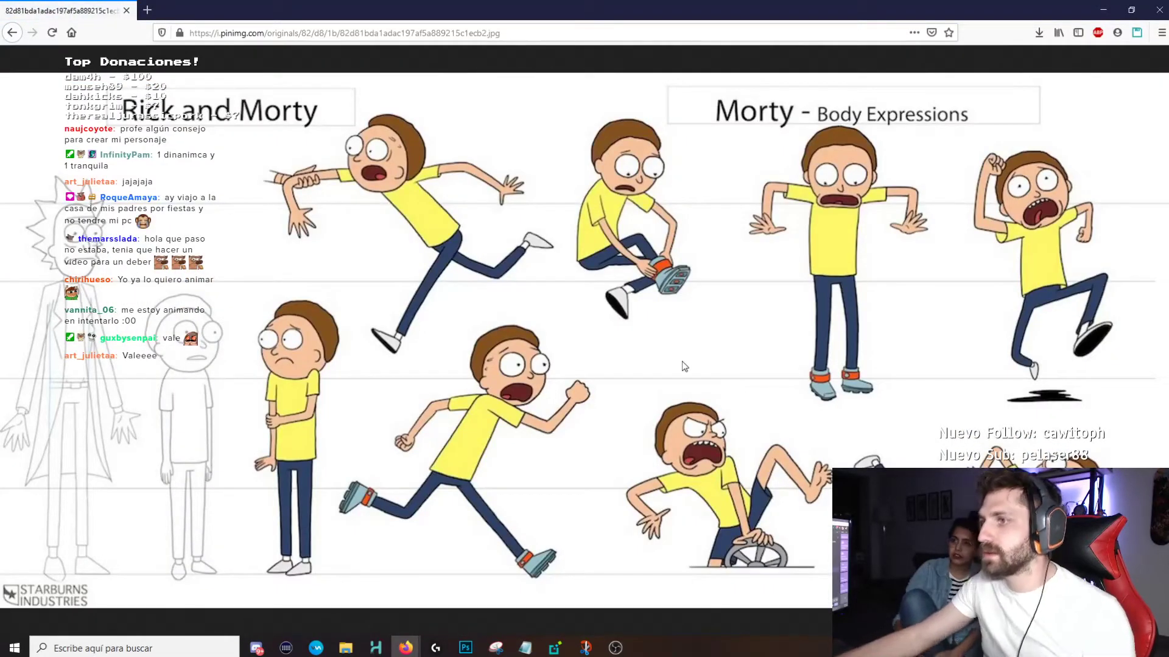